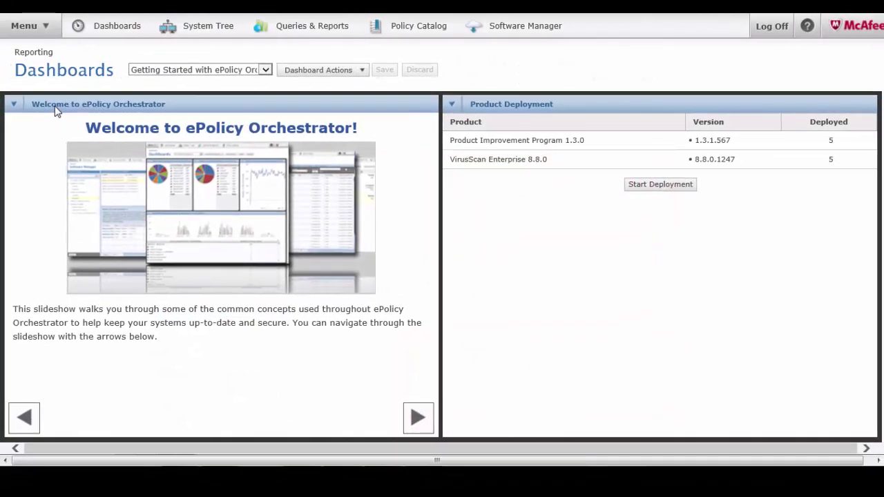
- Start a new On Demand Scan task for VirusScan Enterprise 8.8.0 in the Client Task Catalog
left_click(28, 24)
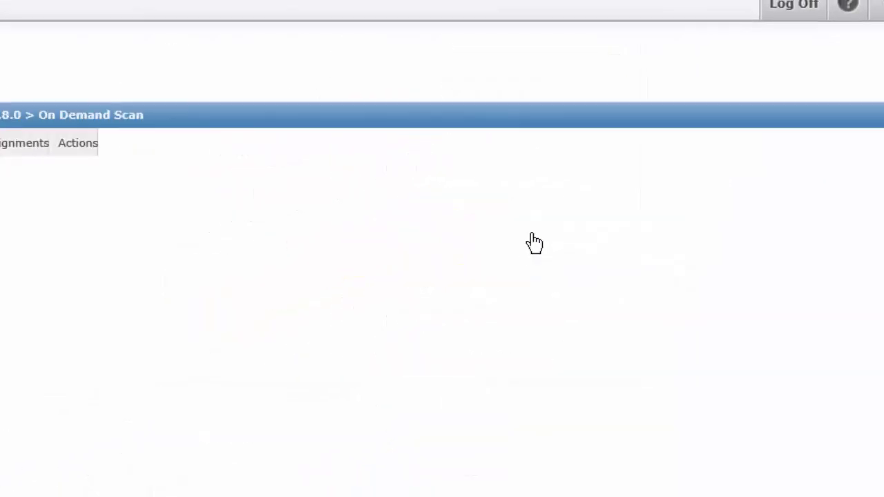
left_click(482, 275)
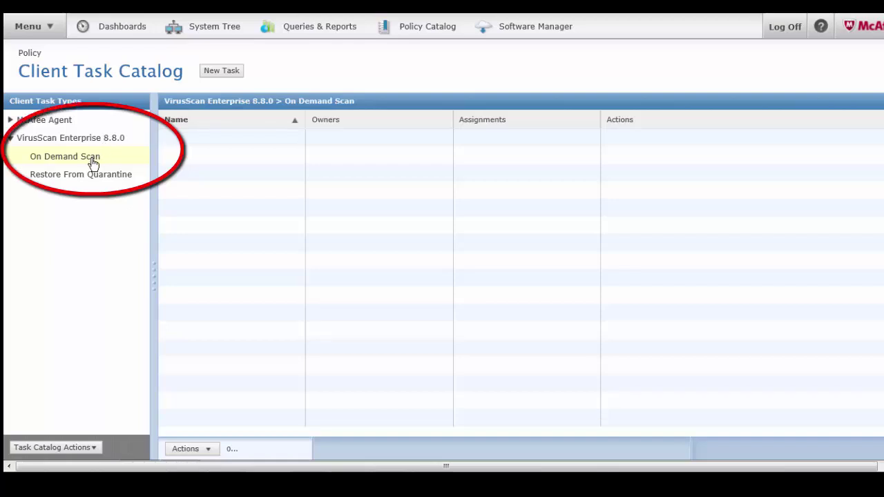
left_click(226, 72)
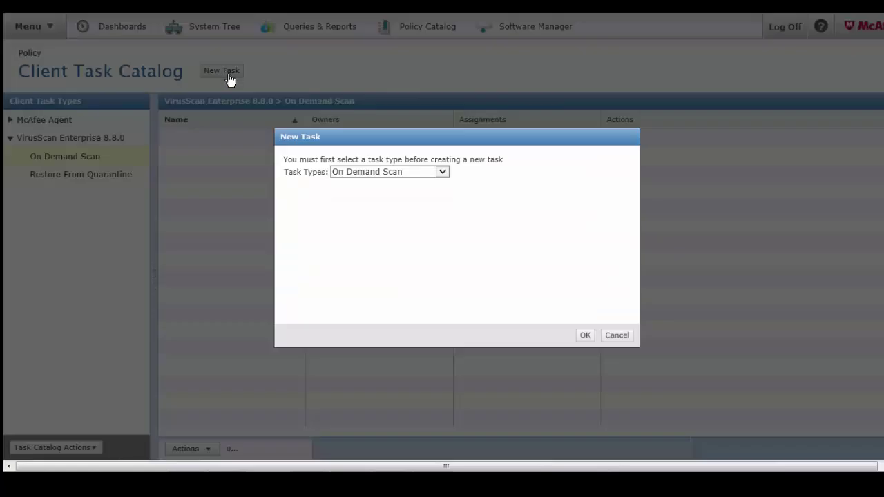
left_click(586, 338)
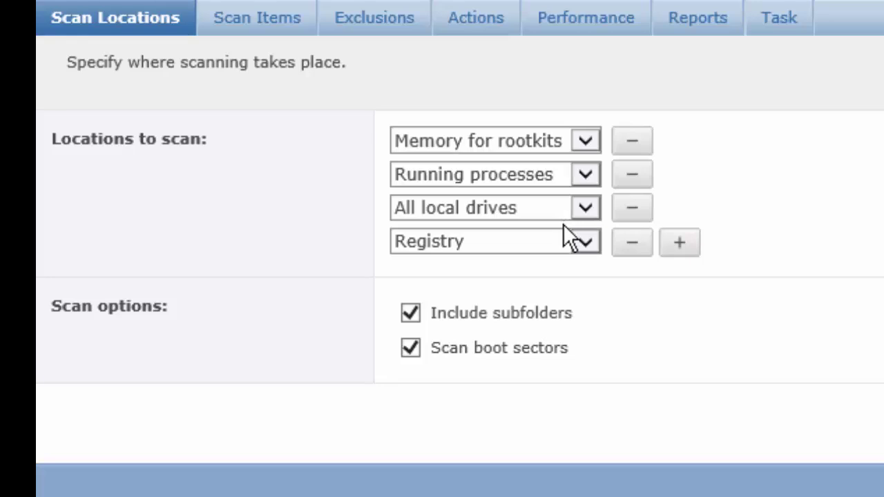
left_click(682, 252)
left_click(584, 279)
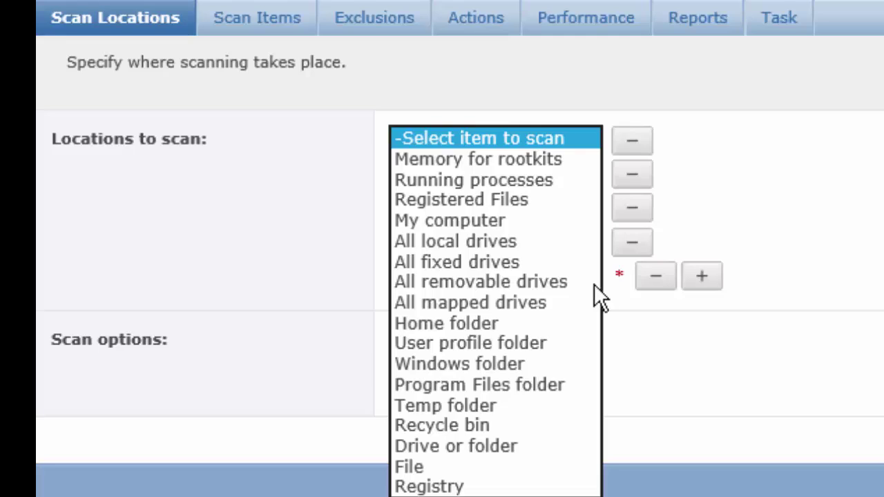
left_click(655, 302)
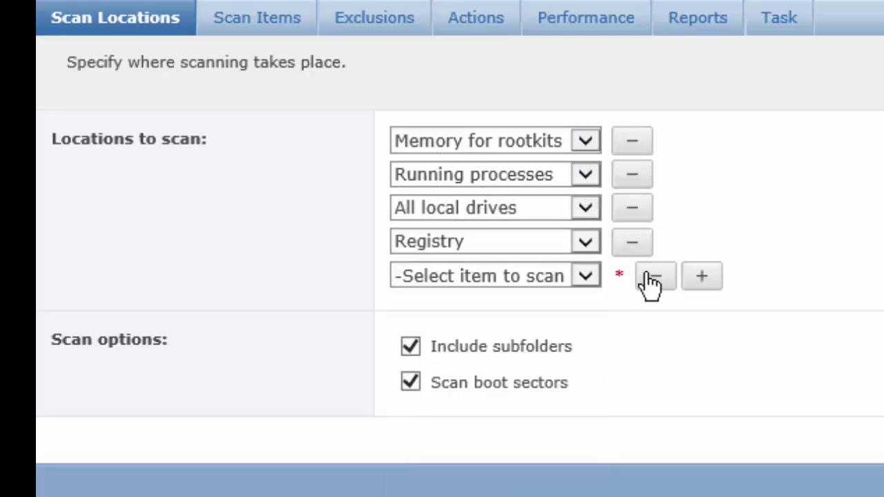
left_click(652, 276)
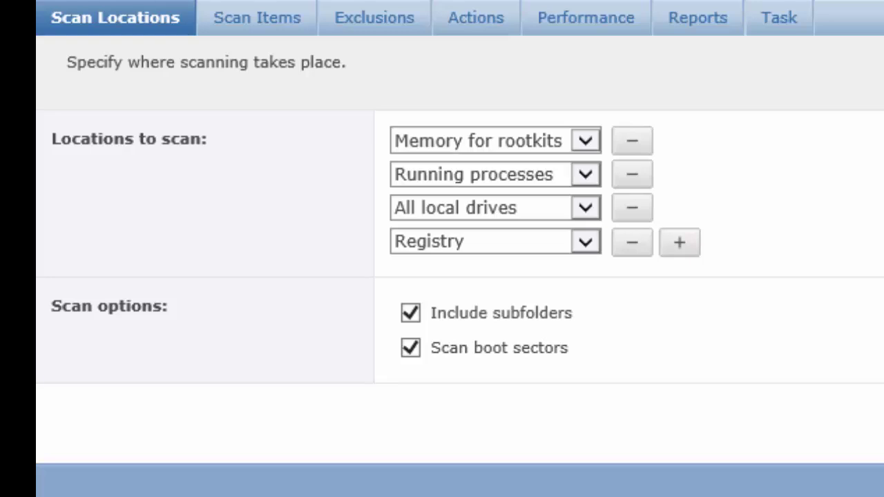
- Examine the task's file types, scan options and heuristics, along with its exclusions and threat response actions
left_click(281, 30)
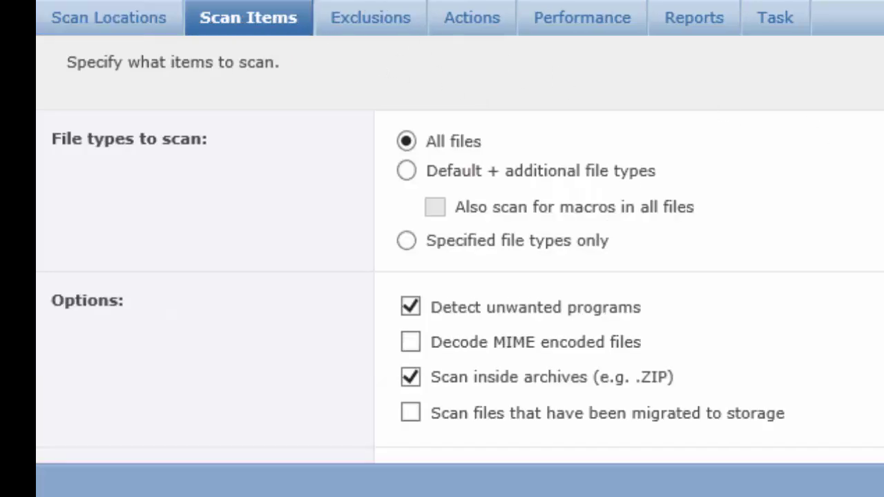
scroll(455, 249, "down", 1)
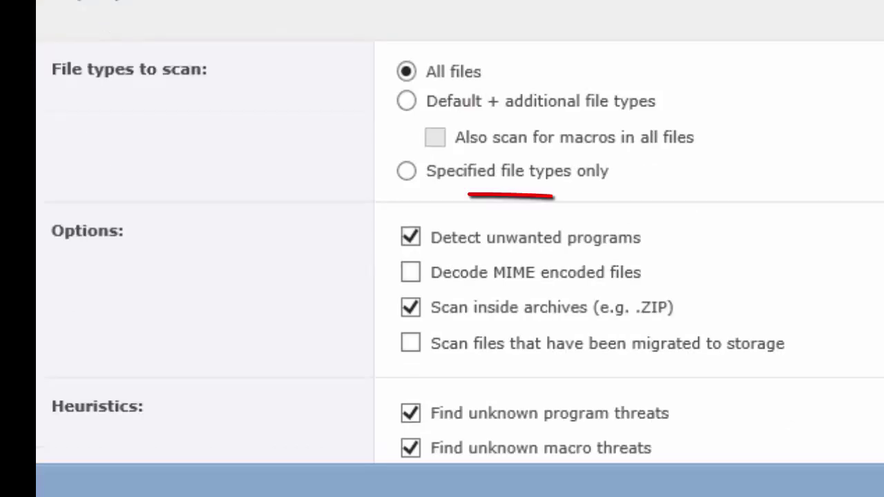
scroll(456, 242, "down", 1)
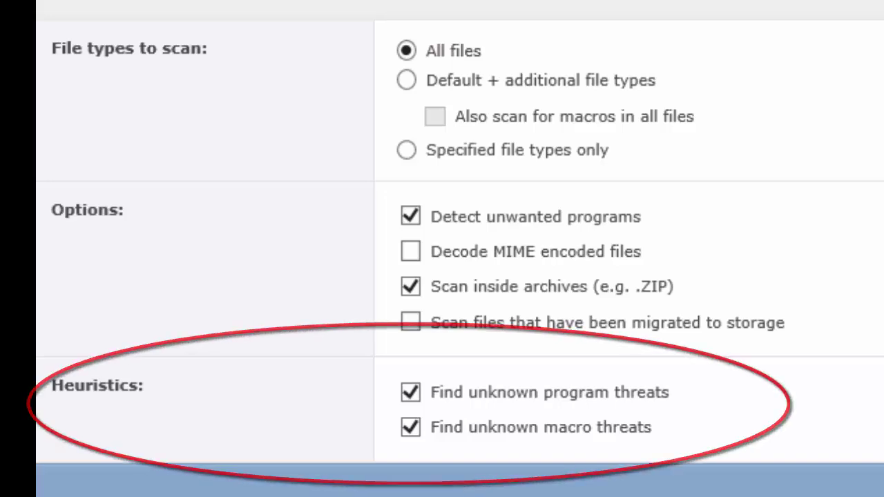
scroll(460, 249, "up", 2)
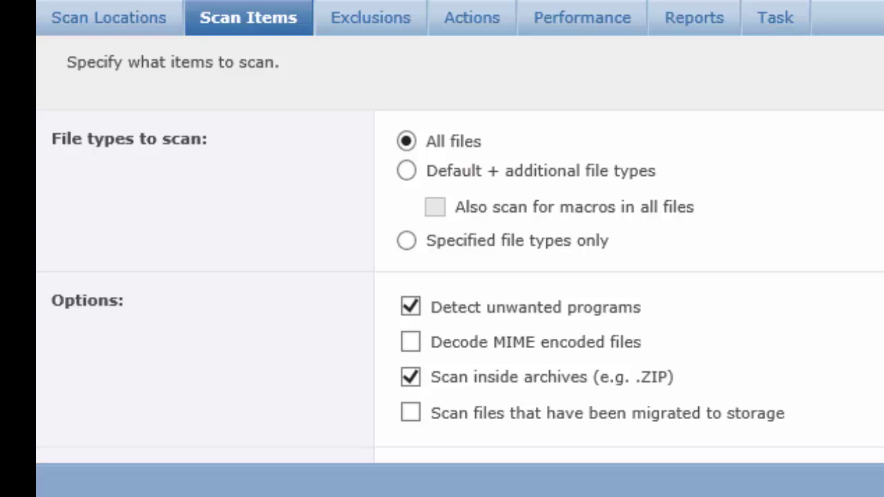
left_click(380, 31)
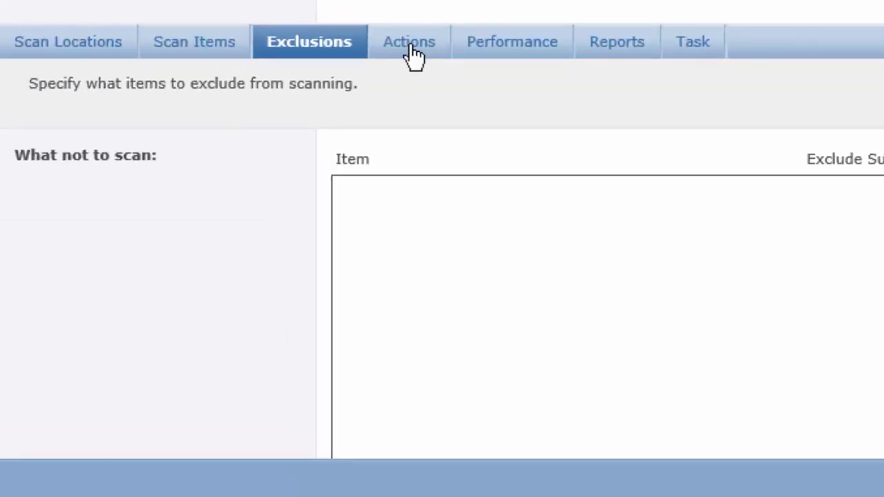
left_click(414, 52)
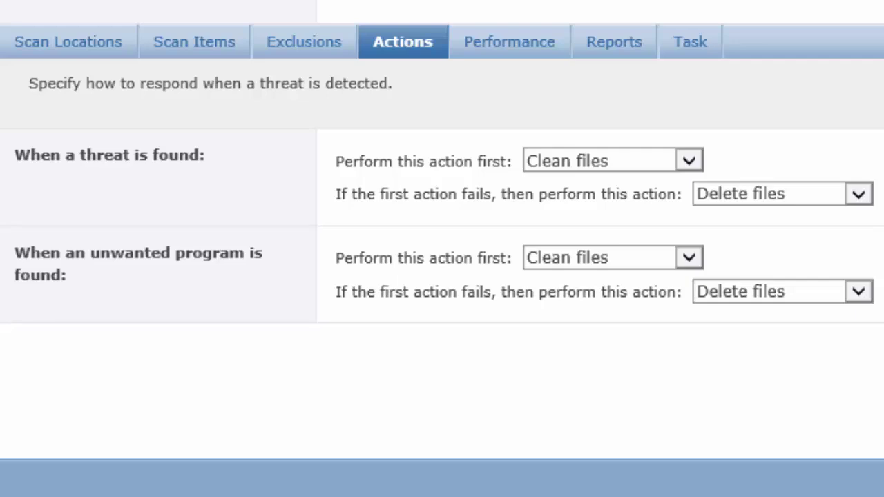
- Set the scan to defer during presentations and on battery power, and check the system utilization and Artemis sensitivity choices
left_click(509, 43)
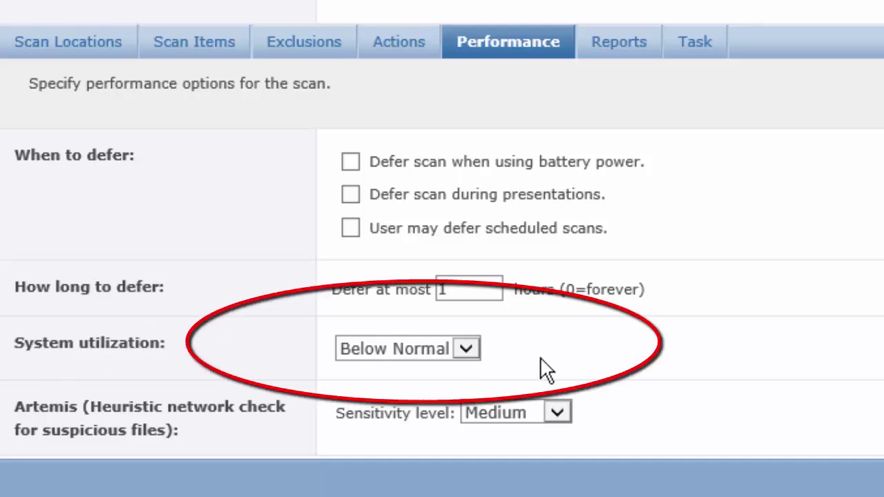
left_click(474, 351)
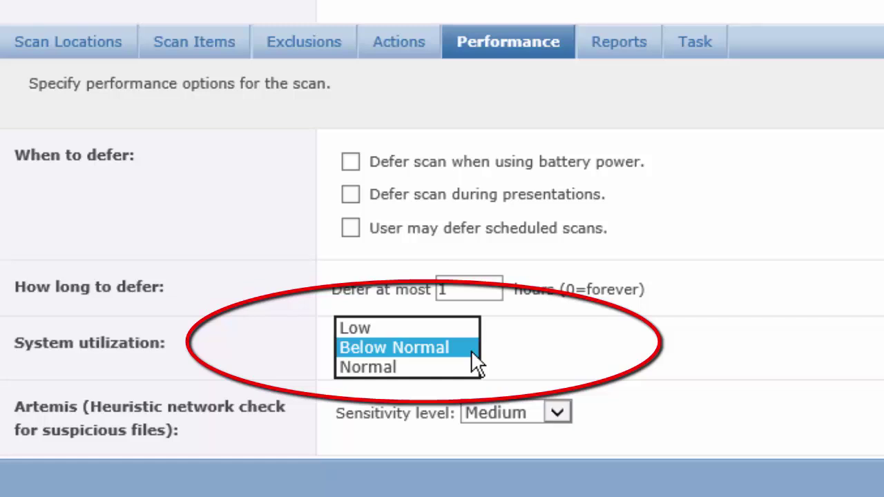
left_click(527, 361)
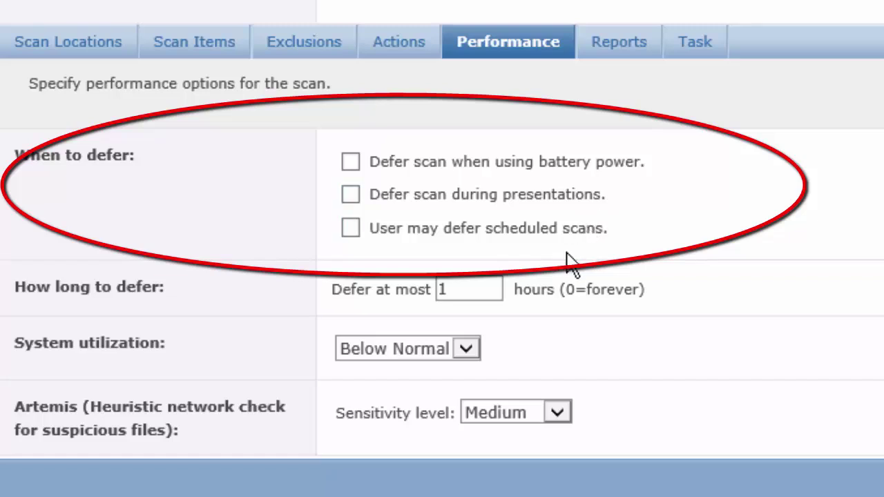
left_click(351, 195)
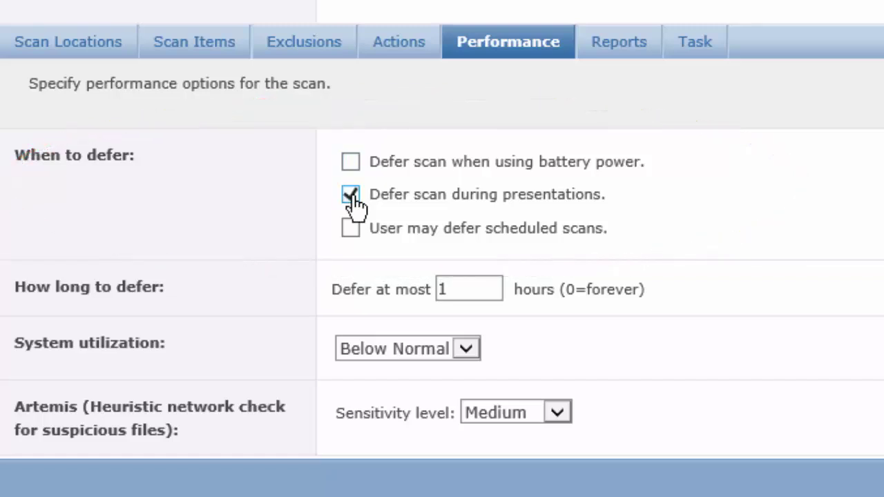
left_click(353, 165)
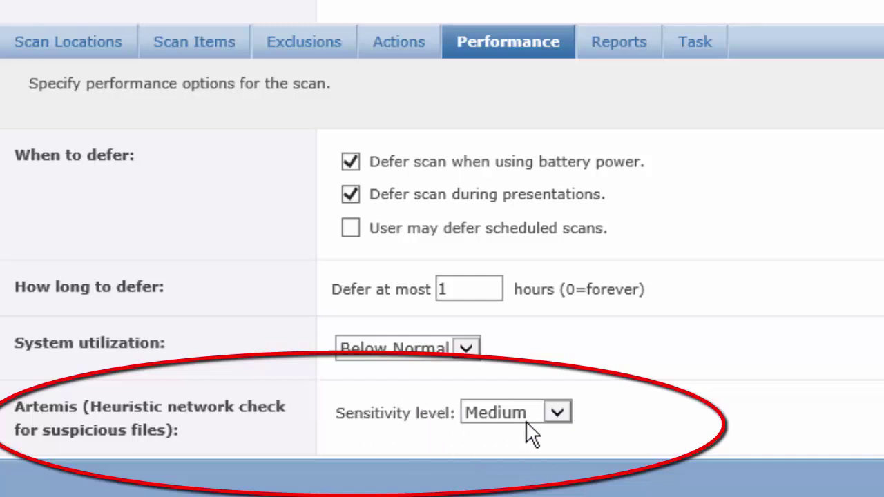
left_click(567, 414)
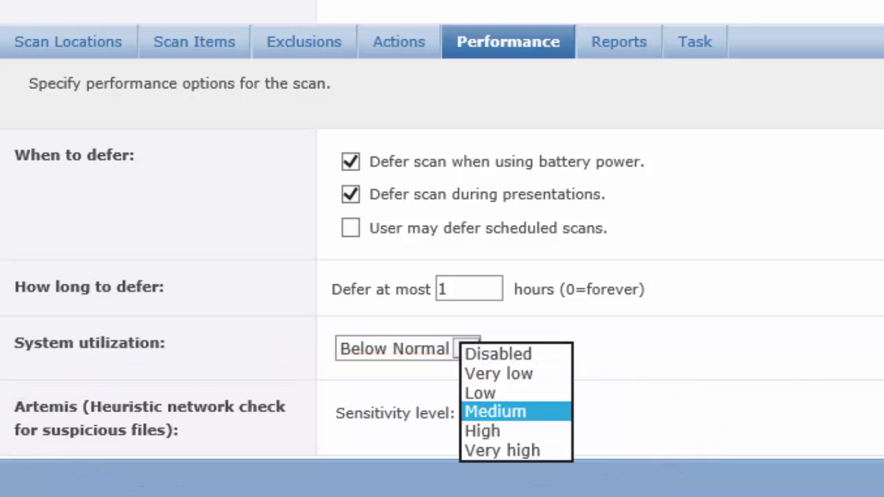
key("Escape")
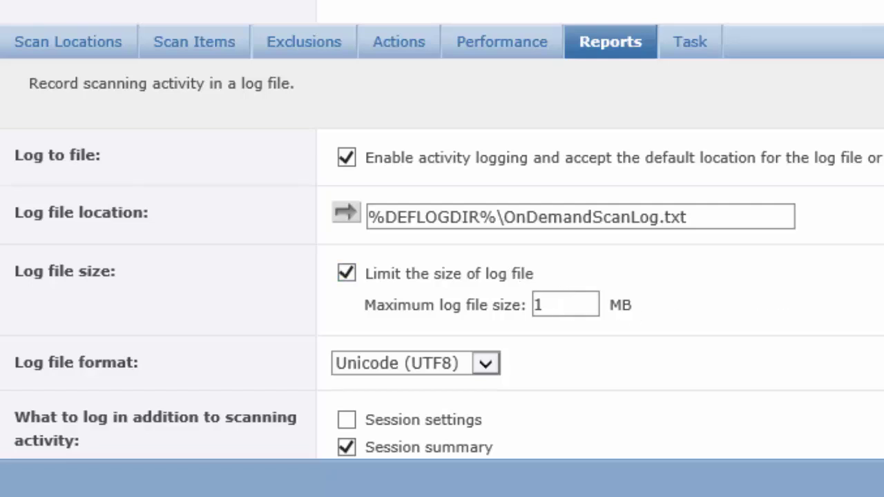
- Check the scan task's log settings and platform options, and save the ODS General Full Scan task
scroll(819, 401, "down", 1)
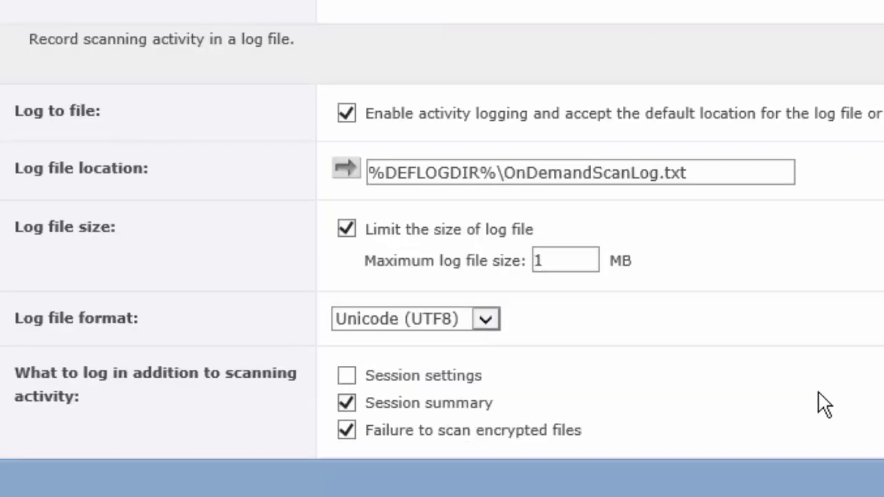
scroll(822, 404, "up", 1)
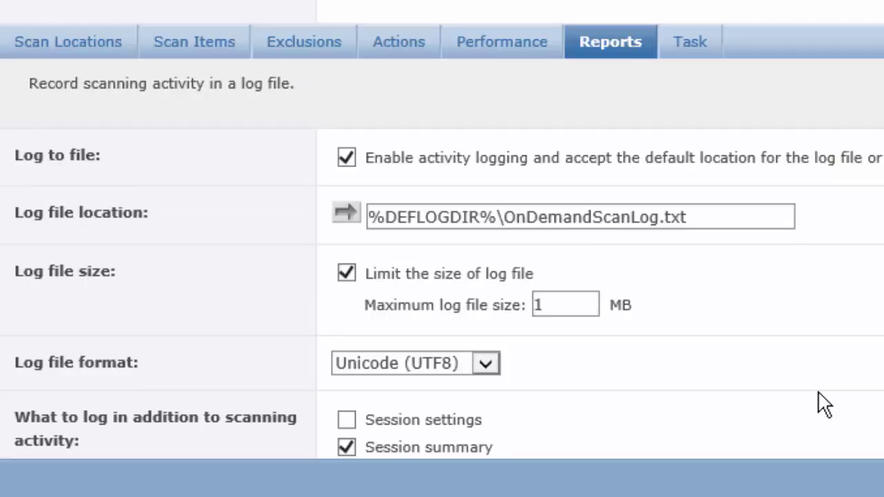
left_click(696, 49)
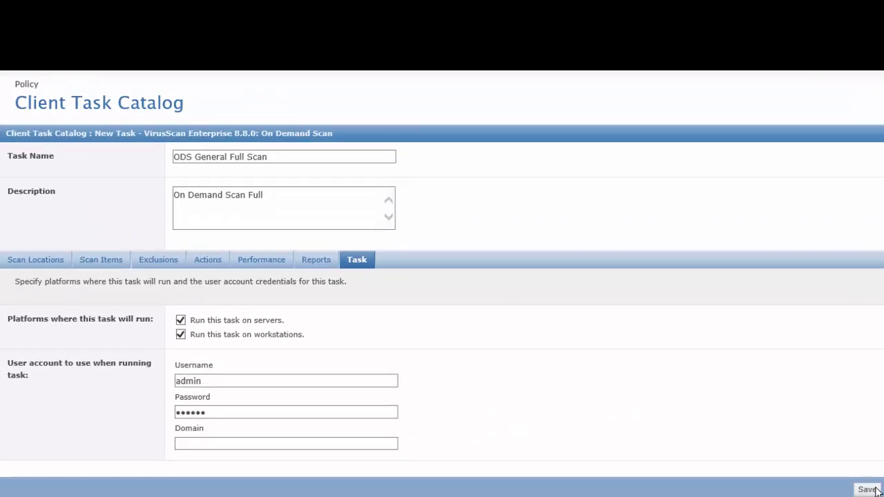
left_click(872, 487)
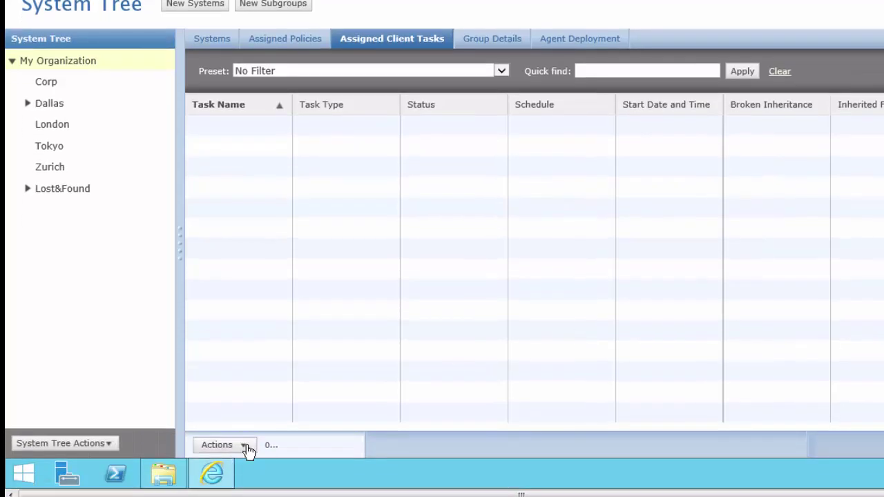
- Create a client task assignment for My Organization using the VirusScan Enterprise 8.8.0 task ODS General Full Scan, and proceed to scheduling
left_click(248, 449)
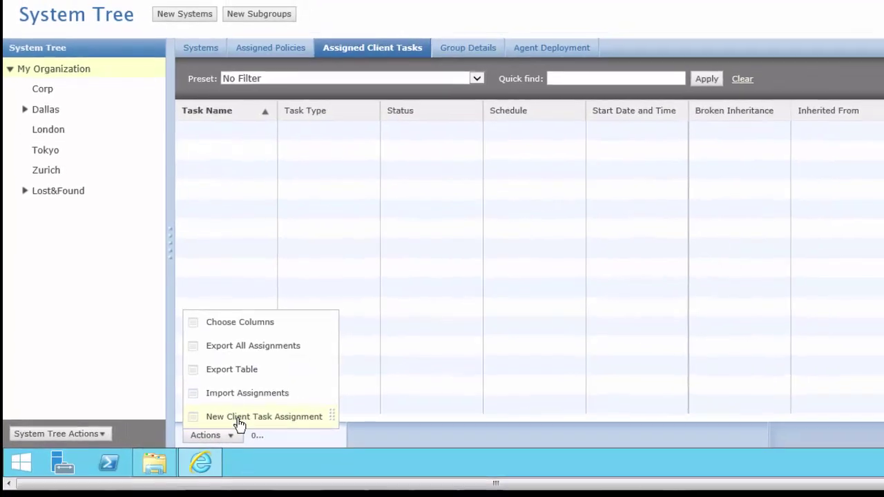
left_click(237, 419)
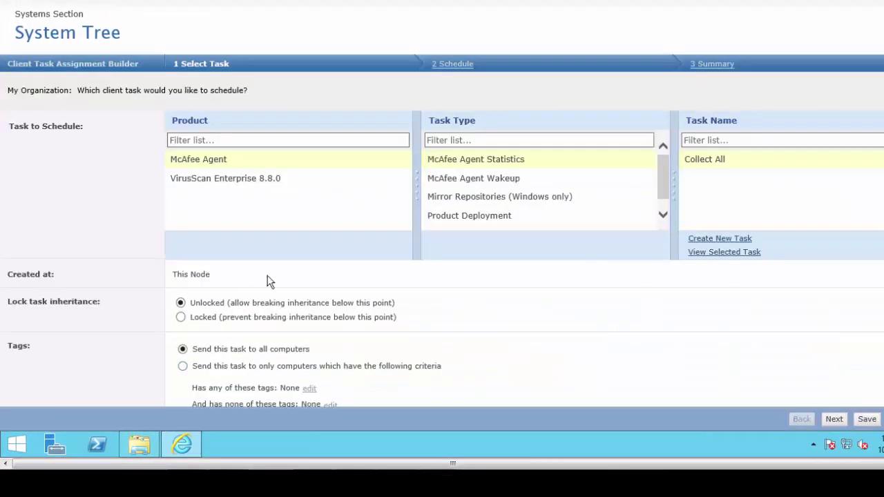
left_click(238, 184)
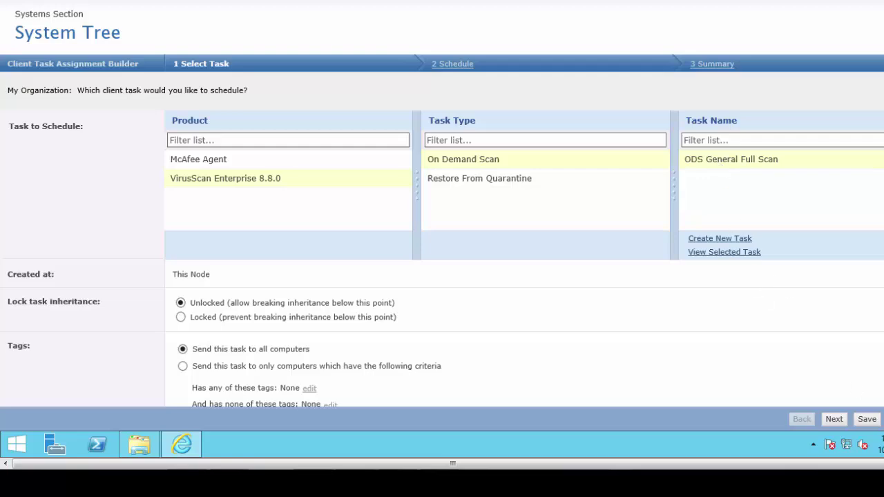
left_click(834, 420)
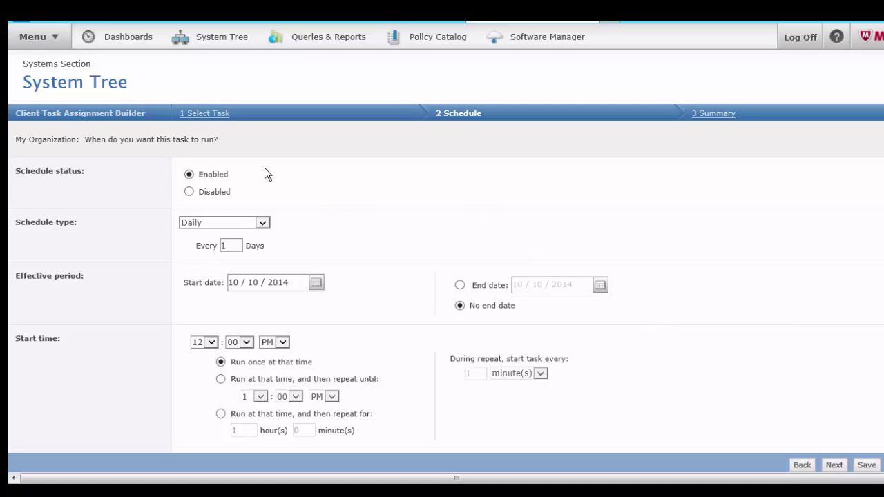
- Schedule the assigned scan task to run monthly on the third Thursday
left_click(262, 222)
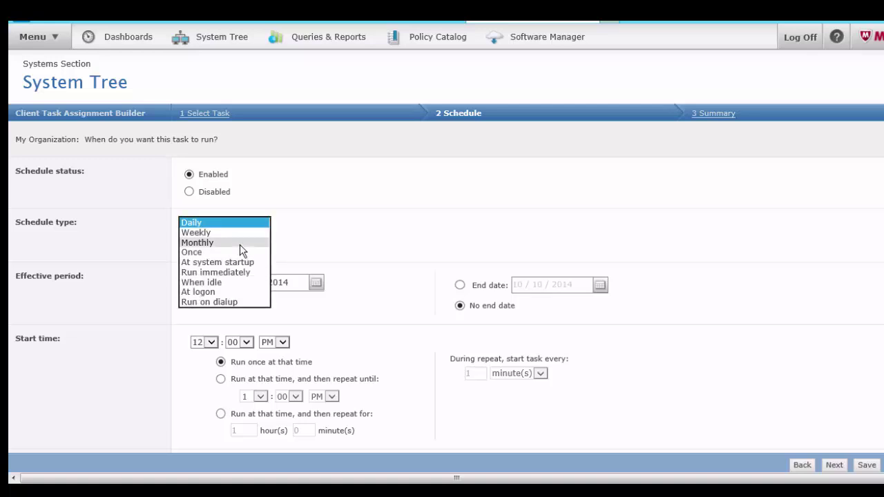
left_click(240, 244)
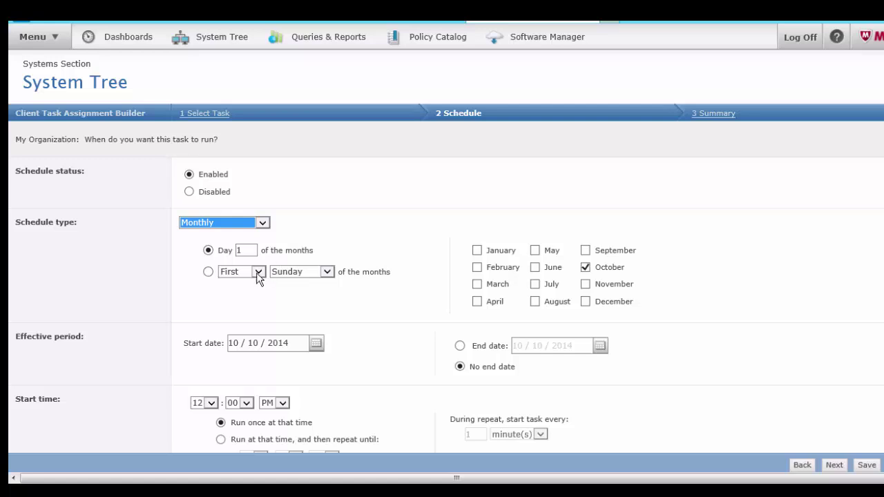
left_click(209, 271)
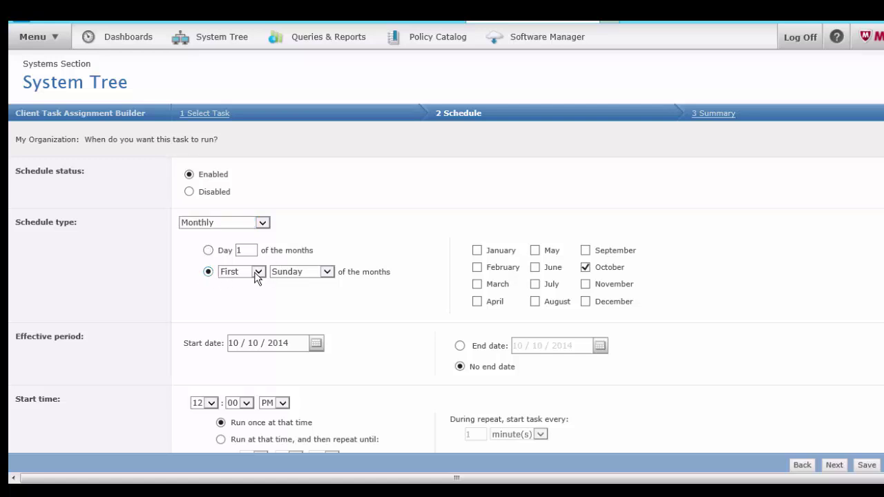
left_click(257, 275)
left_click(242, 293)
left_click(326, 272)
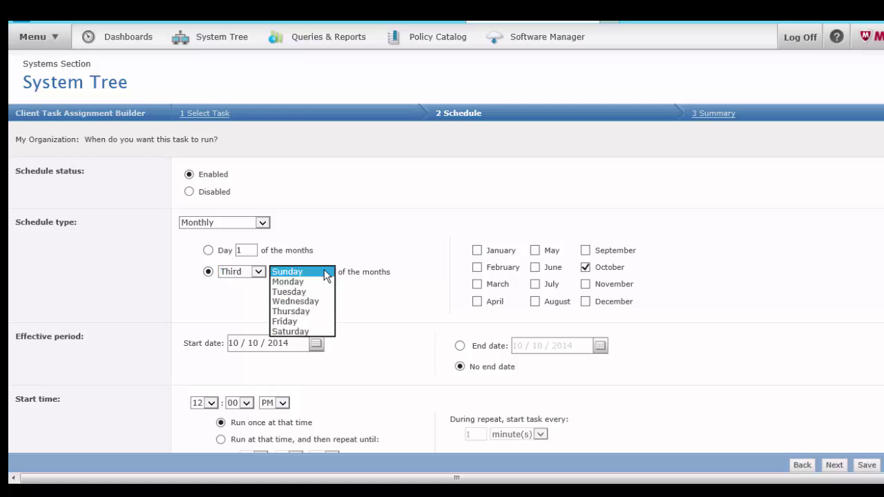
left_click(306, 312)
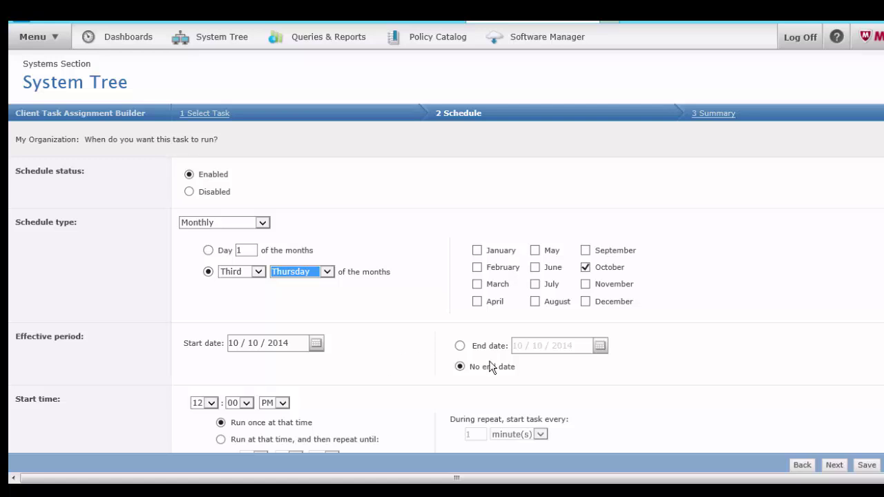
- Set the scheduled task's start time to 4:00 PM
scroll(499, 376, "down", 2)
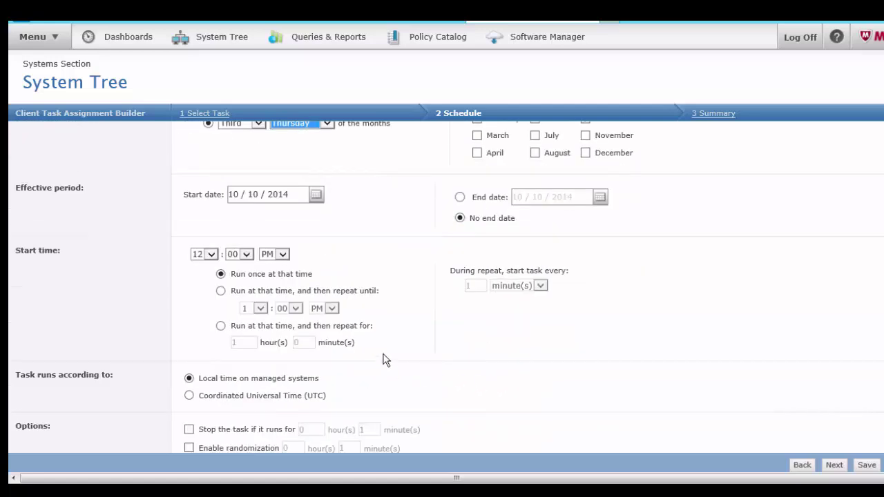
left_click(212, 255)
left_click(197, 176)
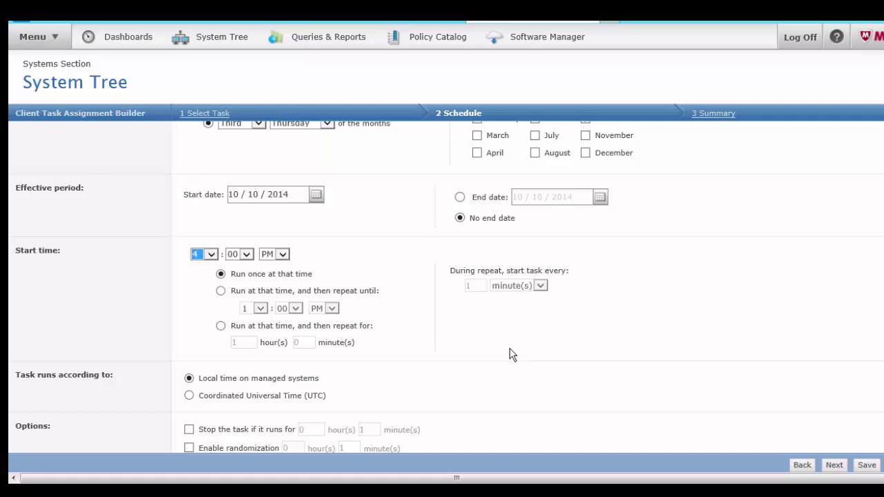
- Enable running the missed task with a 45 minute delay and save the My Organization scan assignment
scroll(509, 355, "down", 1)
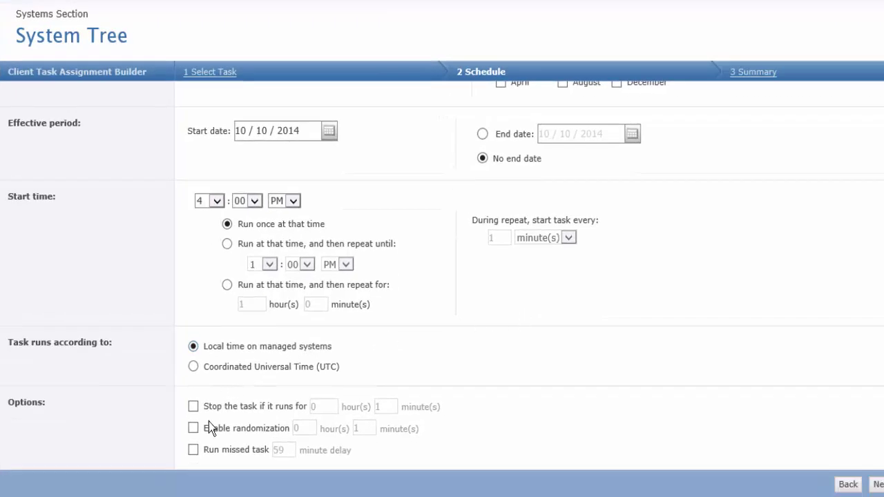
left_click(193, 453)
left_click_drag(286, 450, 272, 450)
type("45")
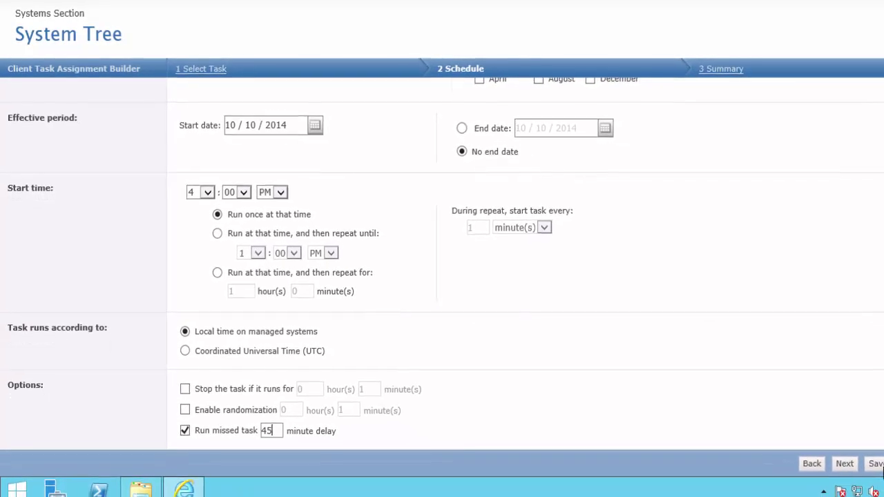
left_click(867, 459)
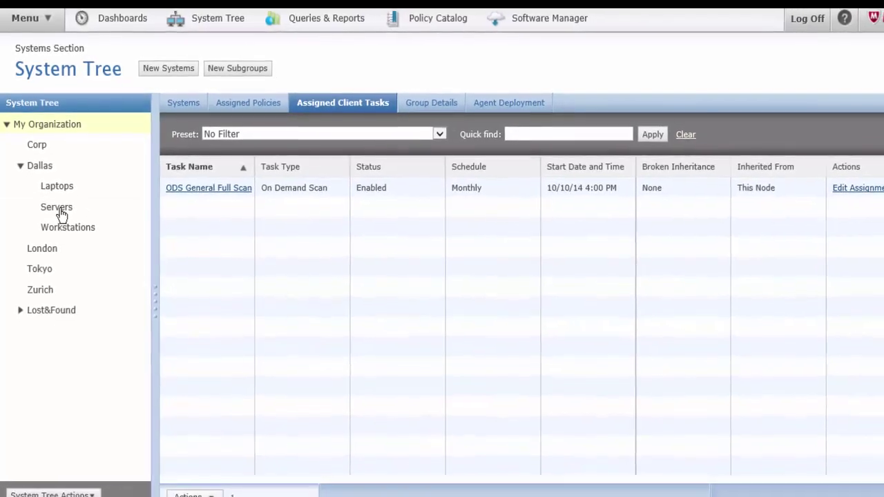
- Edit the ODS General Full Scan assignment for Dallas > Servers, breaking inheritance at this point, and proceed to its schedule
left_click(60, 212)
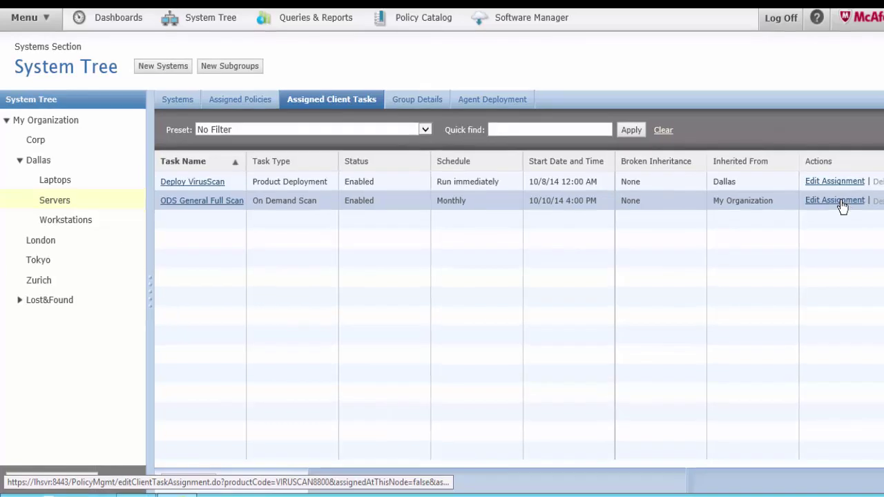
left_click(841, 201)
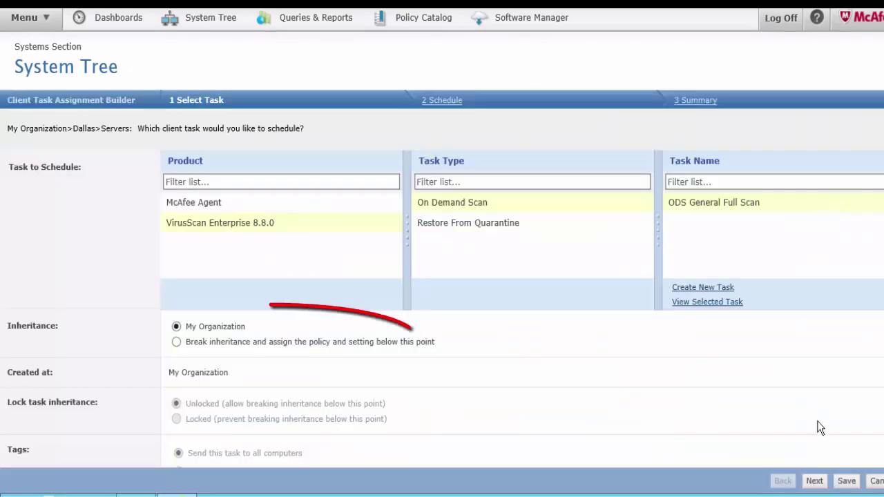
left_click(176, 344)
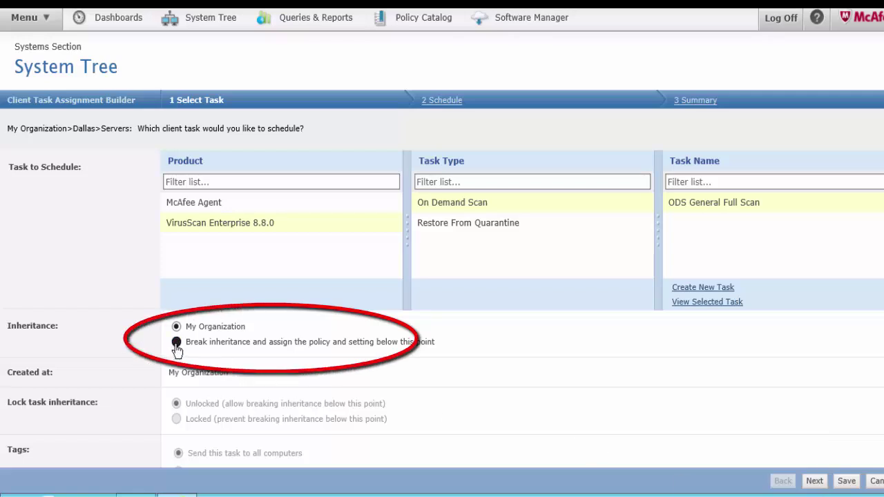
left_click(815, 481)
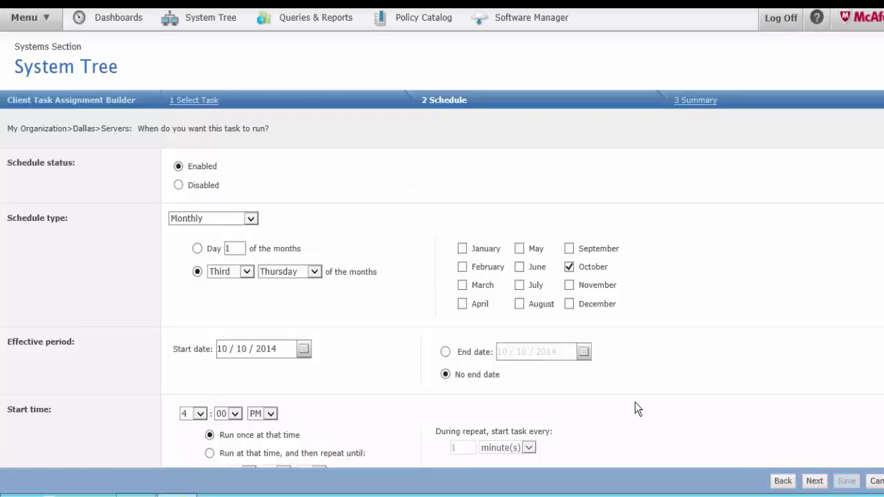
- Schedule the Servers scan to run weekly on Saturday
left_click(251, 220)
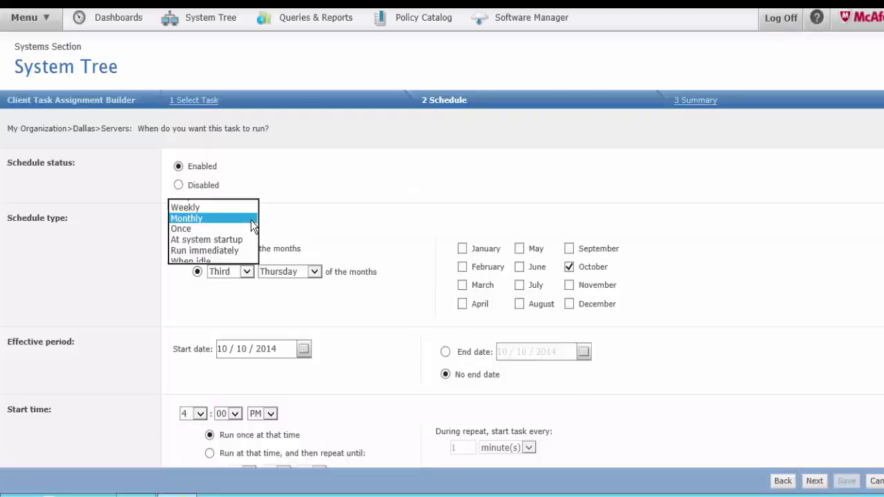
left_click(200, 208)
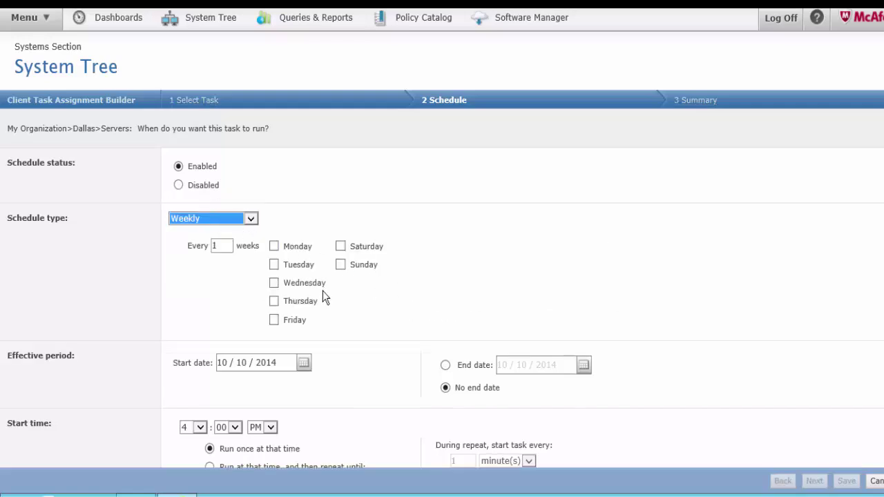
left_click(341, 247)
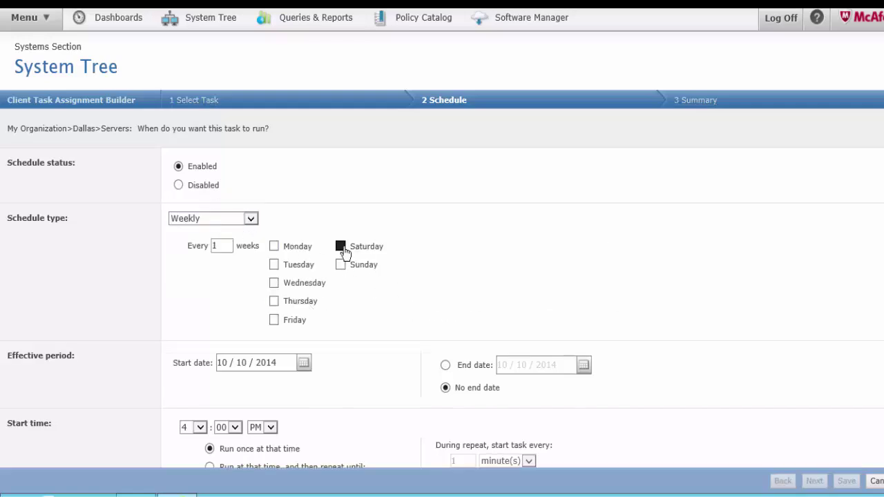
- Set the Servers scan's start time to 3:00 AM
scroll(378, 371, "down", 3)
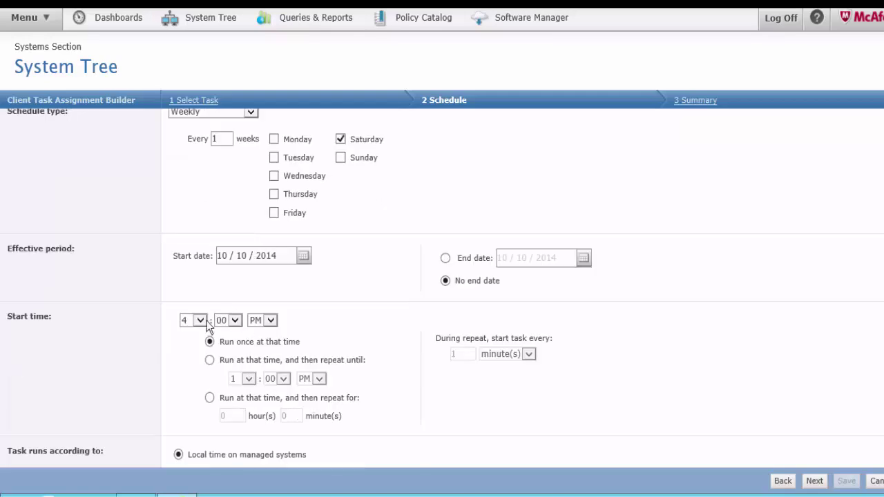
left_click(200, 320)
left_click(193, 306)
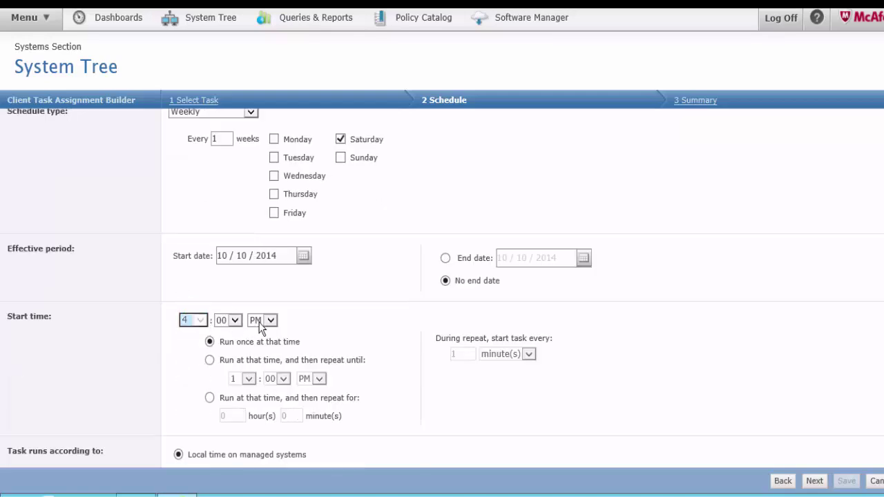
left_click(271, 321)
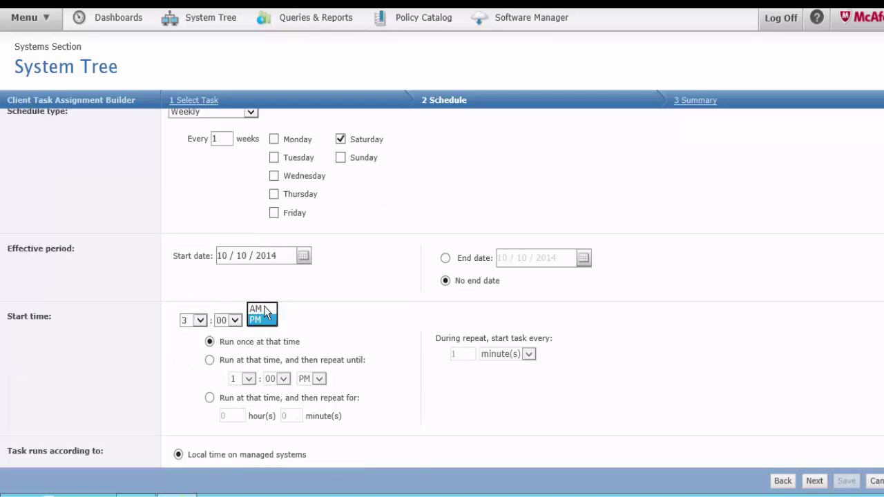
left_click(264, 306)
- Disable the run missed task option, proceed to the summary and save the Servers scan assignment
scroll(718, 376, "down", 3)
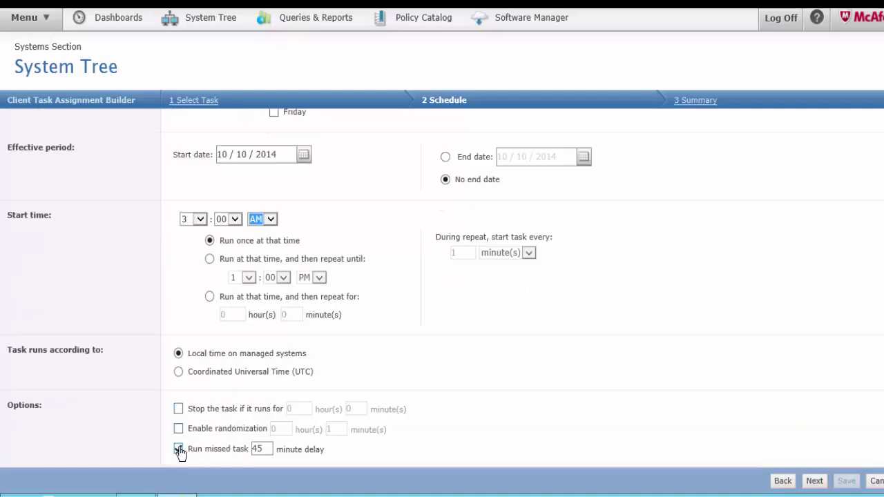
left_click(179, 450)
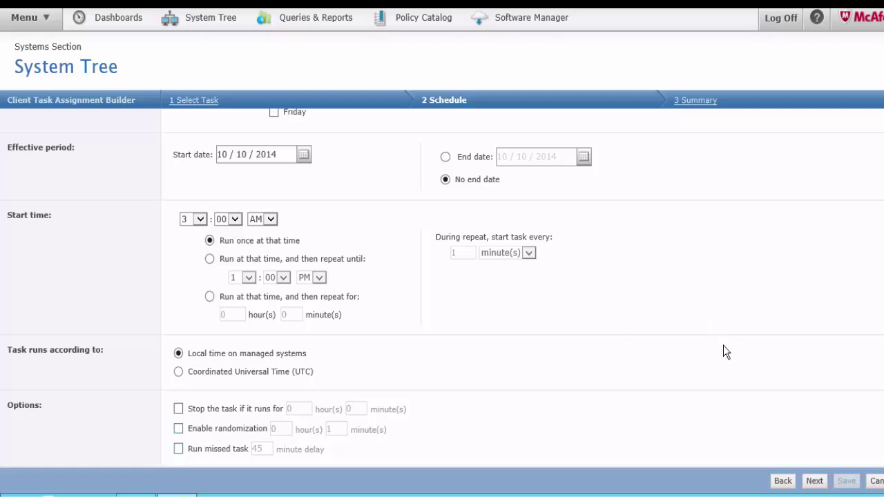
left_click(815, 482)
left_click(847, 482)
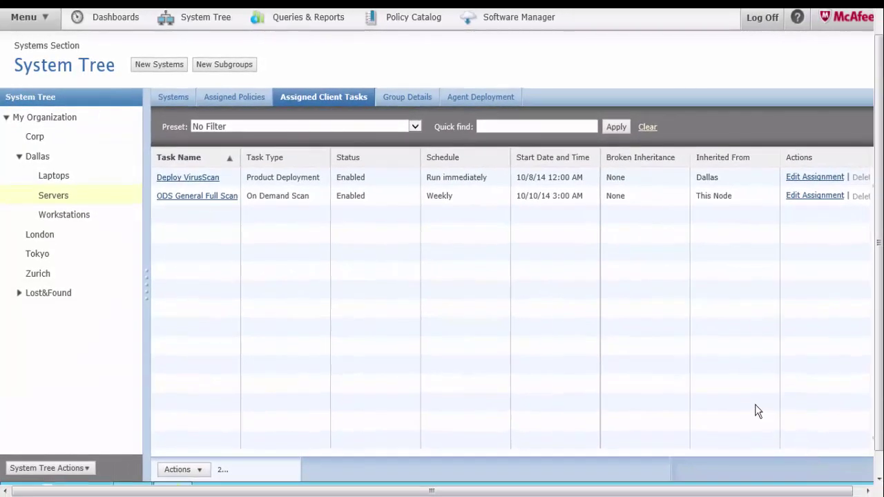
- For My Organization, check which groups break inheritance of the ODS General Full Scan task, and close the list
left_click(38, 123)
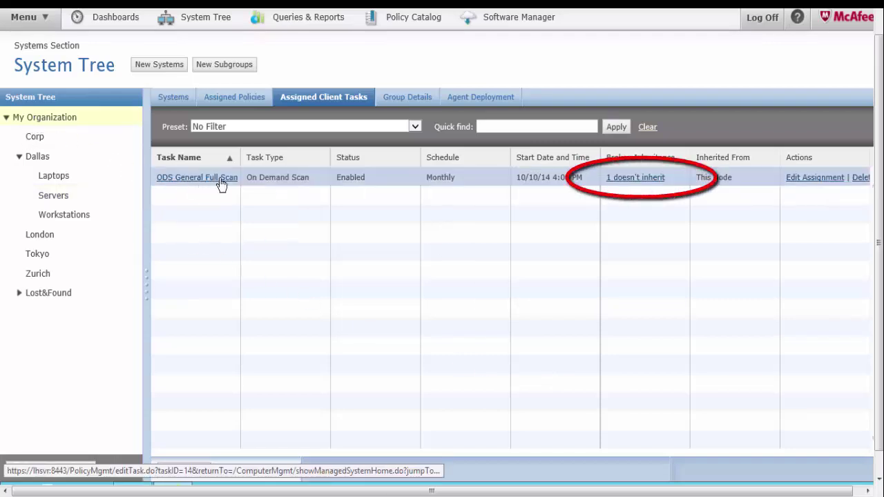
left_click(637, 178)
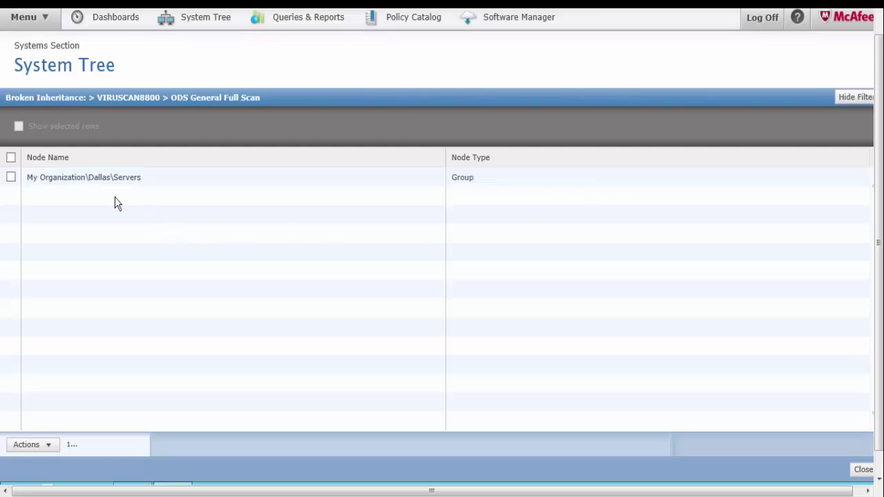
left_click(863, 470)
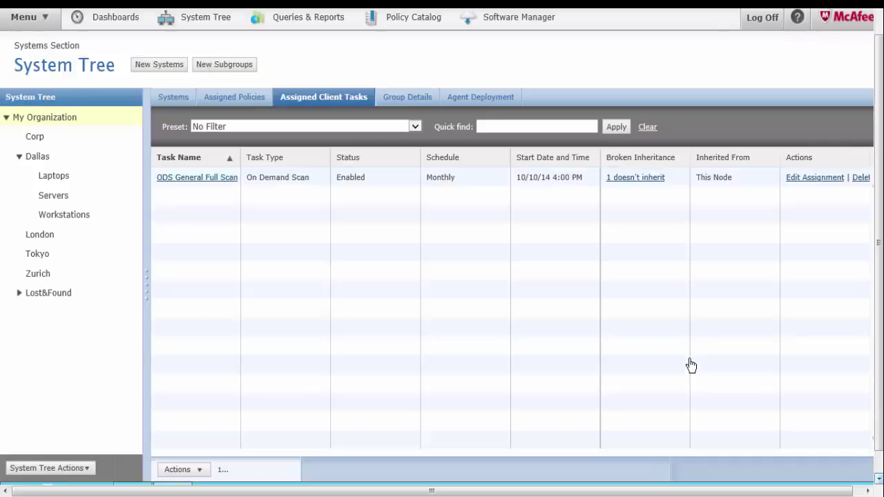